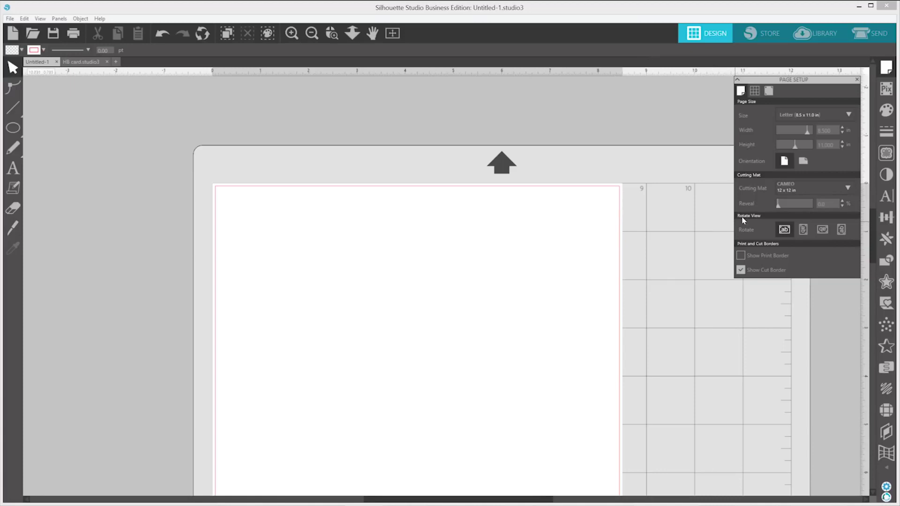
- Set the cutting mat to None and add the text "Happy birthday!" near the upper edge of the page
left_click(780, 195)
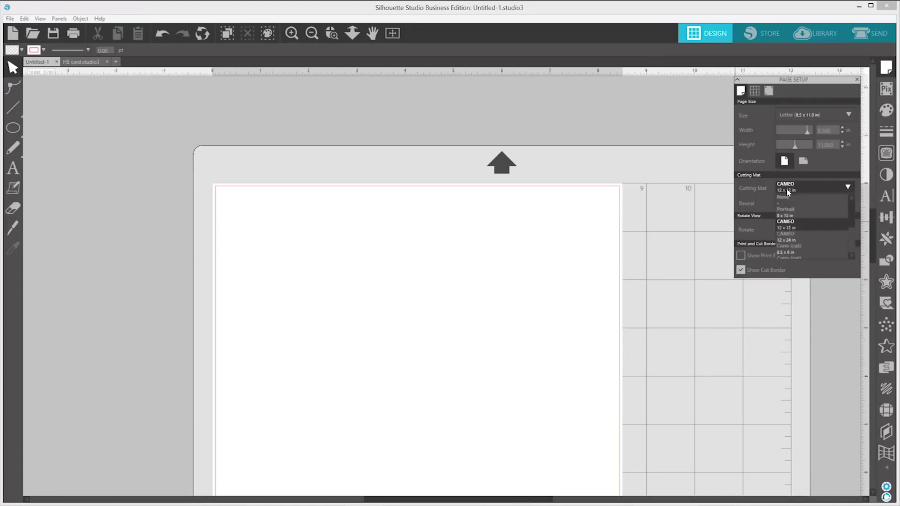
left_click(795, 198)
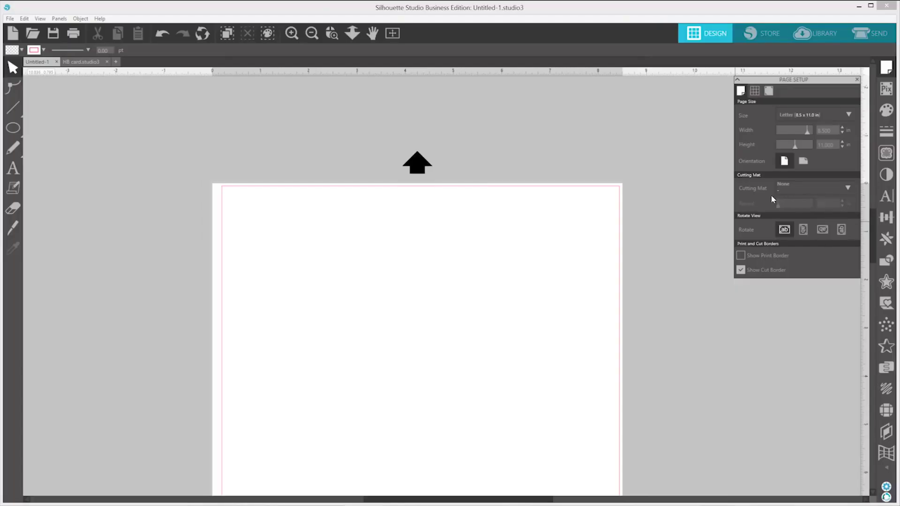
left_click(17, 168)
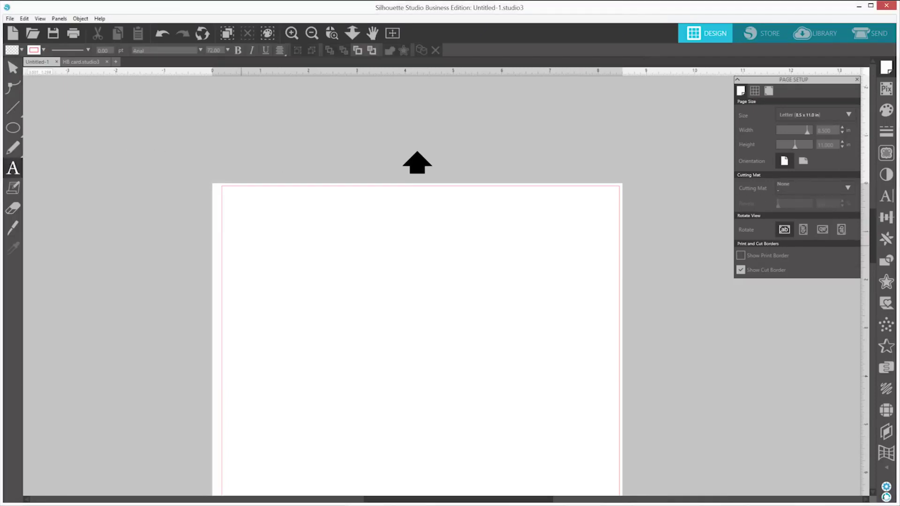
left_click(241, 245)
type("Happy")
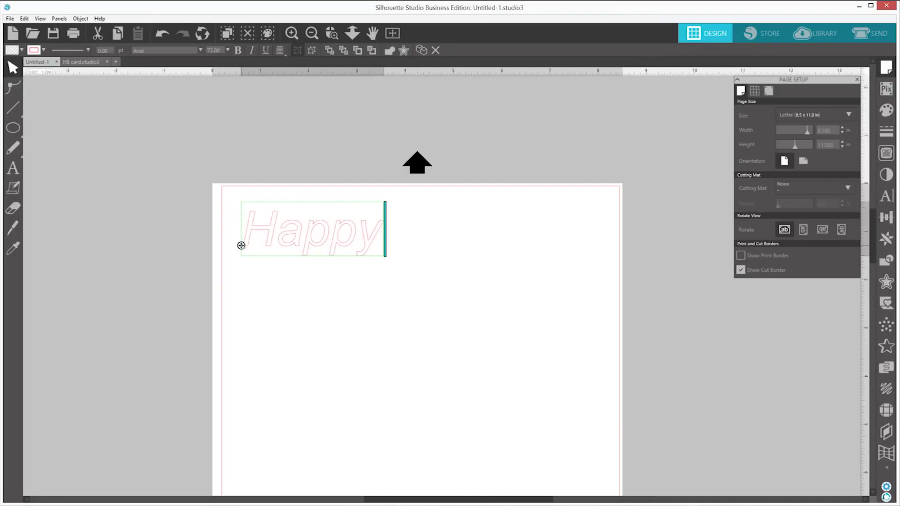
type(" birthday!")
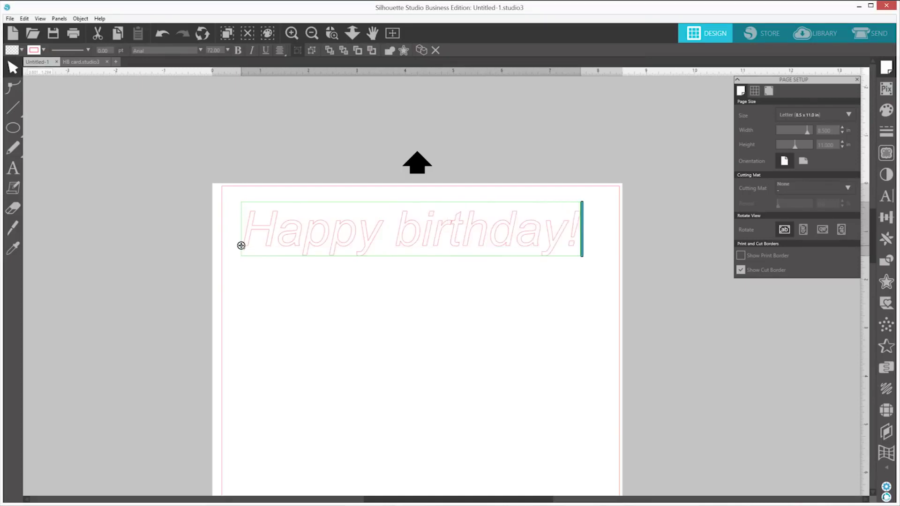
- Change the whole "Happy birthday!" text to the first frequently used script font and fill it with gray
key("ctrl+a")
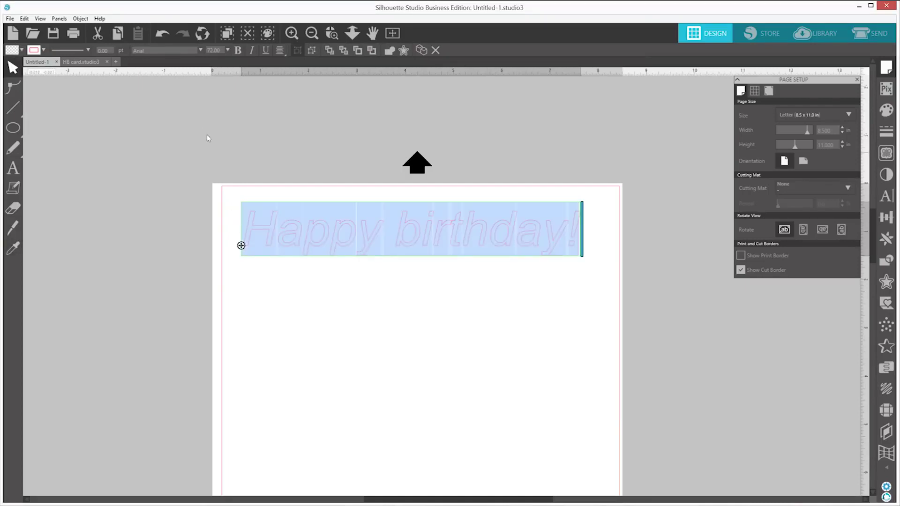
left_click(201, 50)
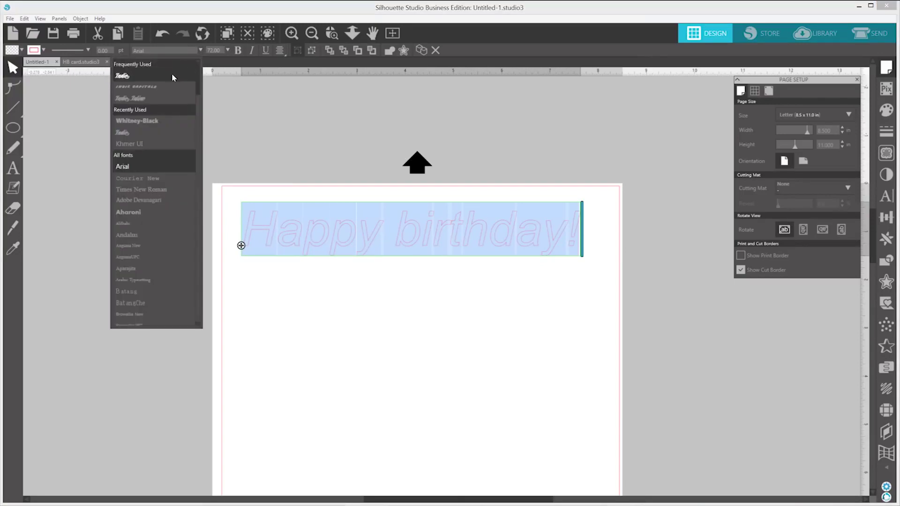
left_click(172, 75)
left_click(21, 51)
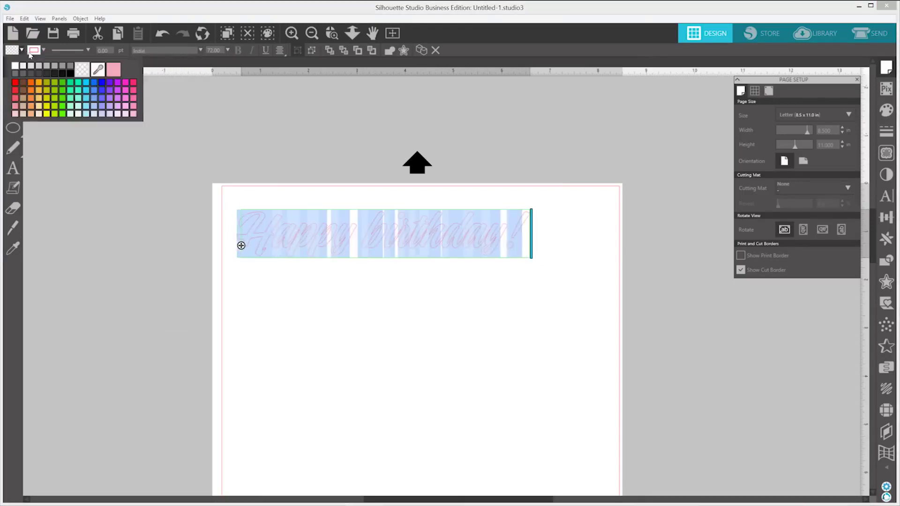
left_click(68, 69)
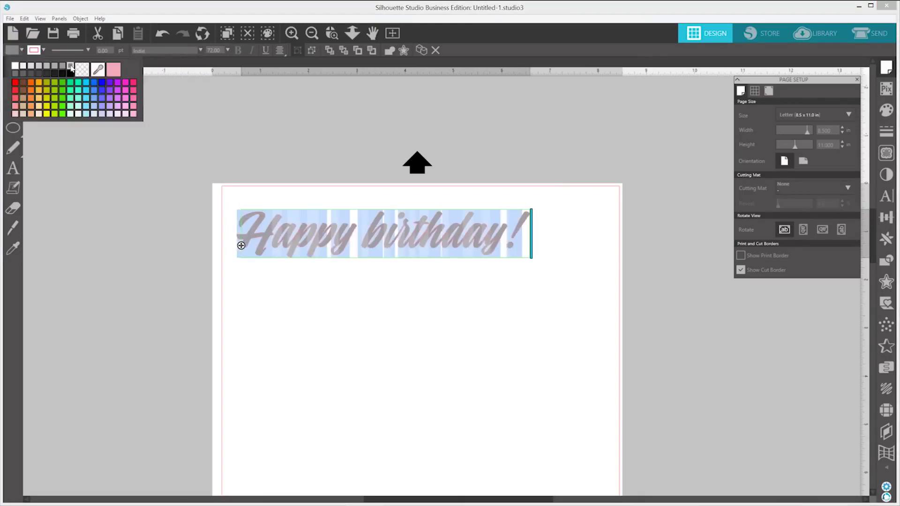
left_click(295, 292)
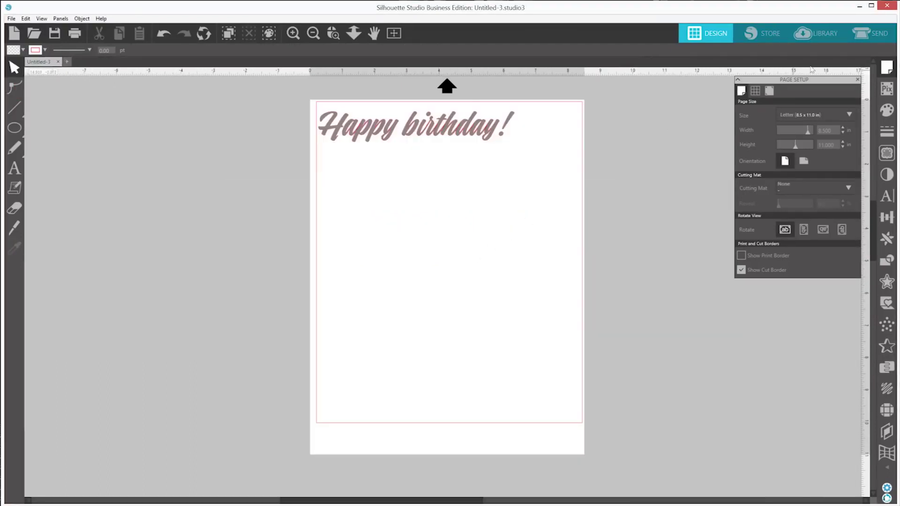
- Set the Tool 1 cut material to Vinyl, Metallic and send the job to the CAMEO 3
left_click(865, 42)
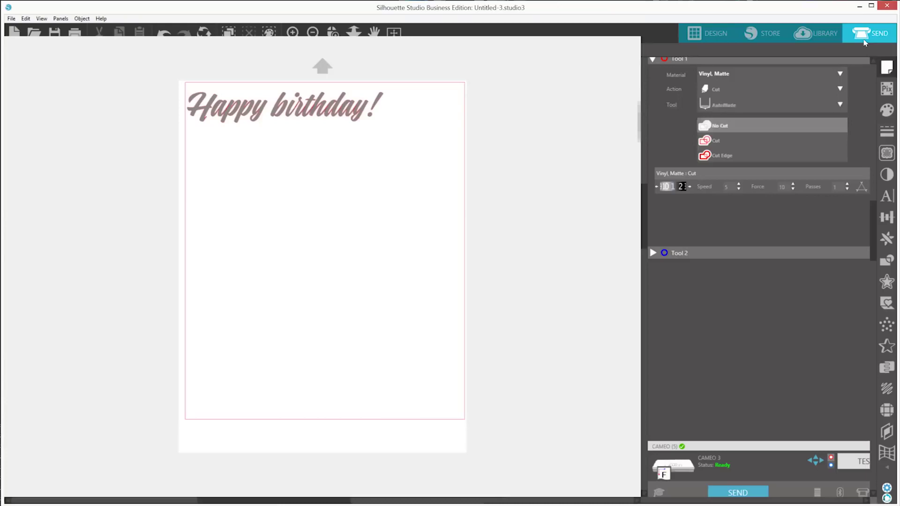
left_click(830, 73)
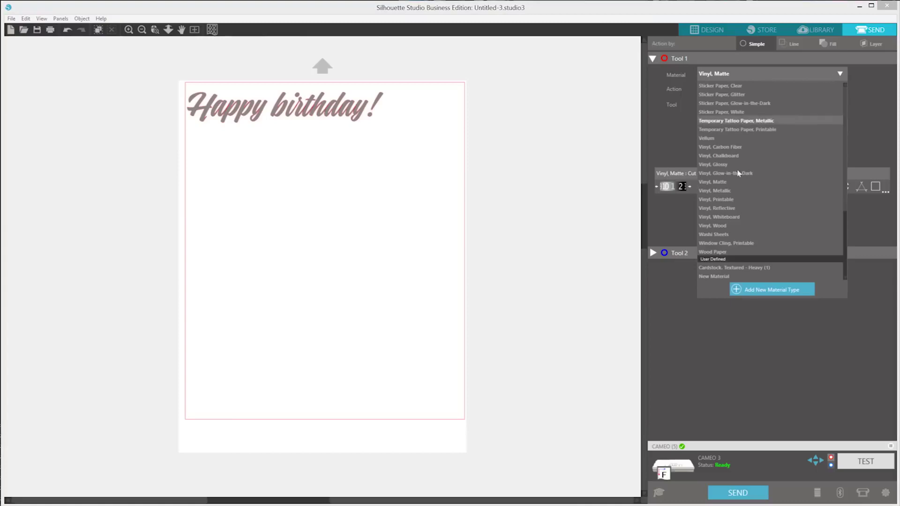
left_click(727, 191)
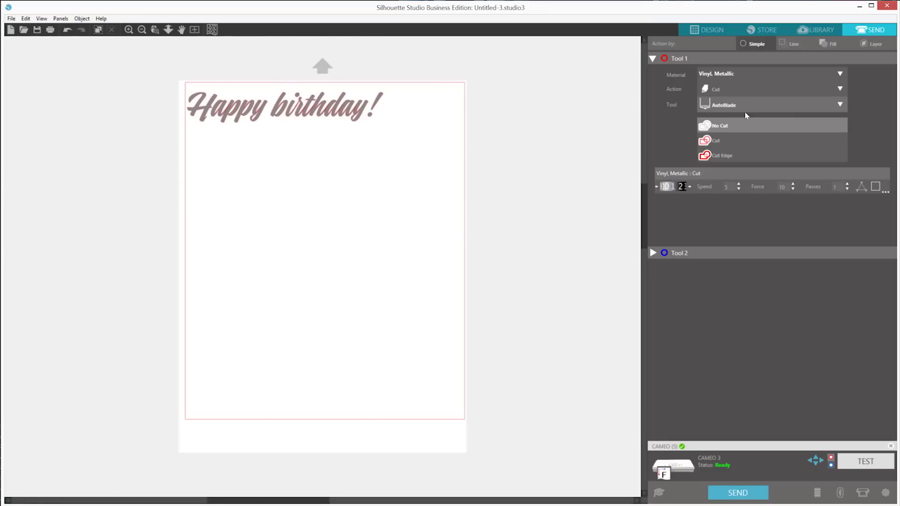
left_click(737, 492)
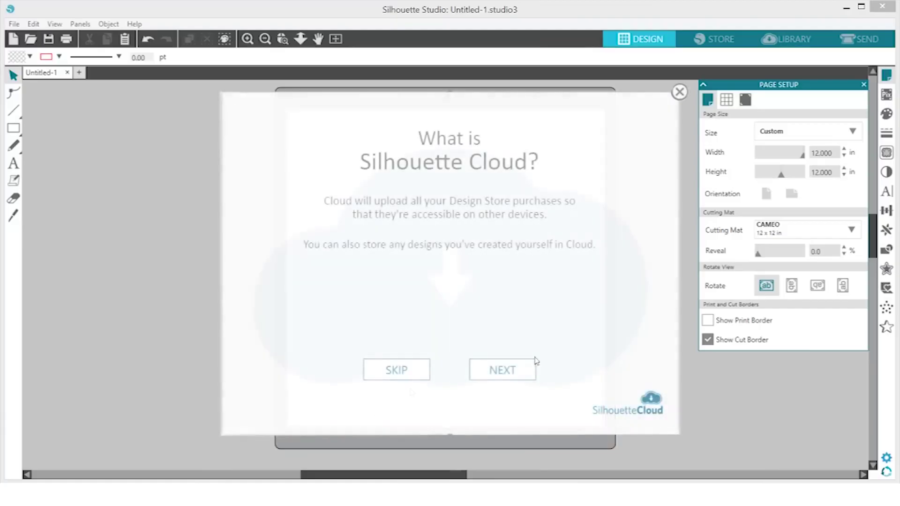
- Page through the Silhouette Cloud introduction on devices, storage and syncing files
left_click(524, 376)
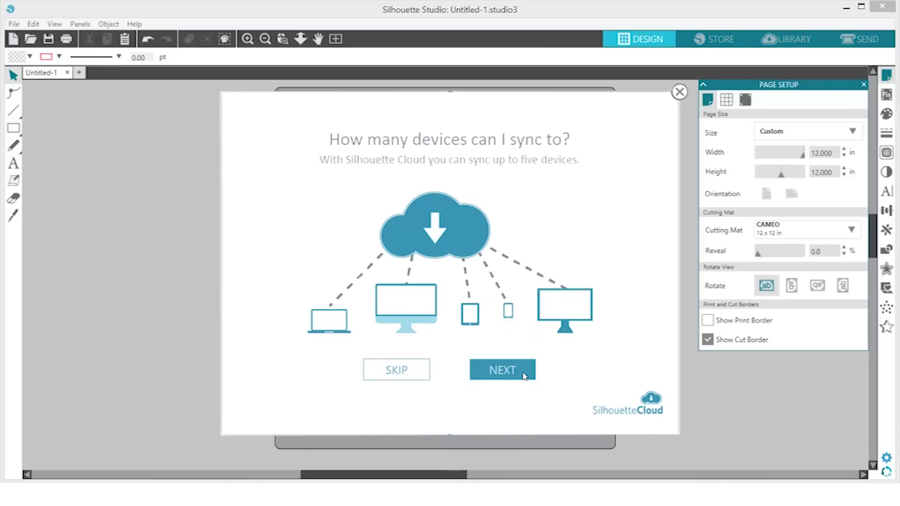
left_click(524, 375)
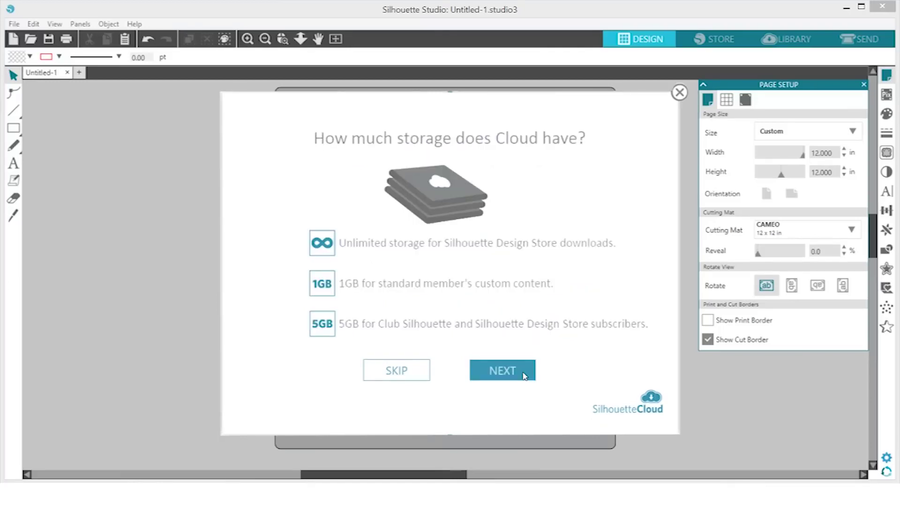
left_click(524, 376)
left_click(524, 376)
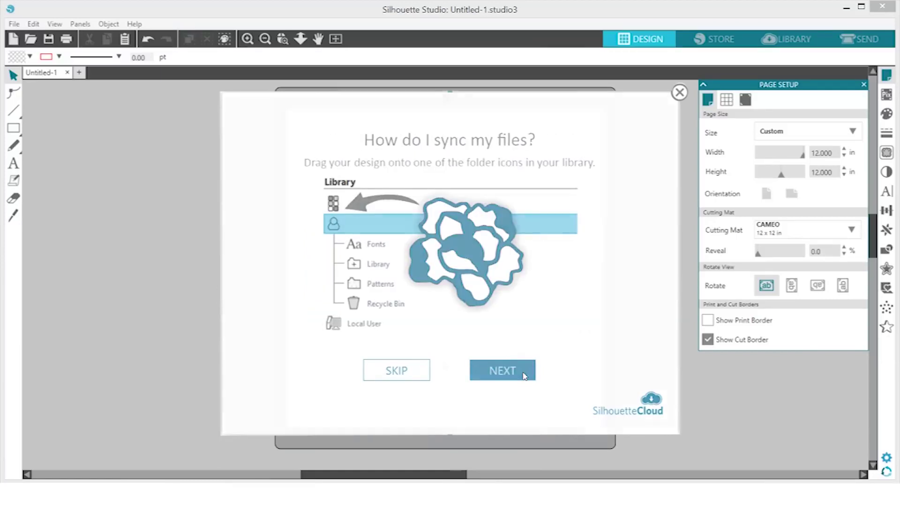
- Open the library and sign in to Silhouette Cloud with the account e-mail and password
left_click(786, 39)
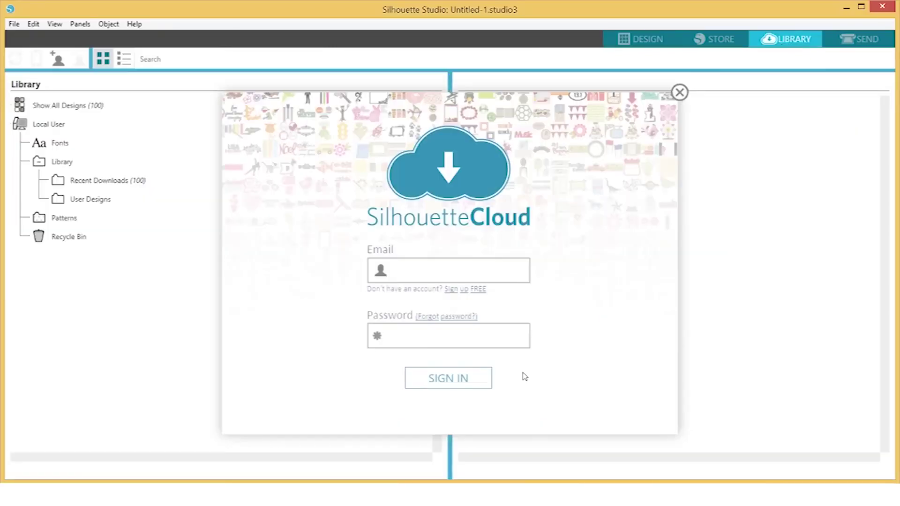
type("user@example.com")
left_click(467, 333)
type("*********")
left_click(466, 378)
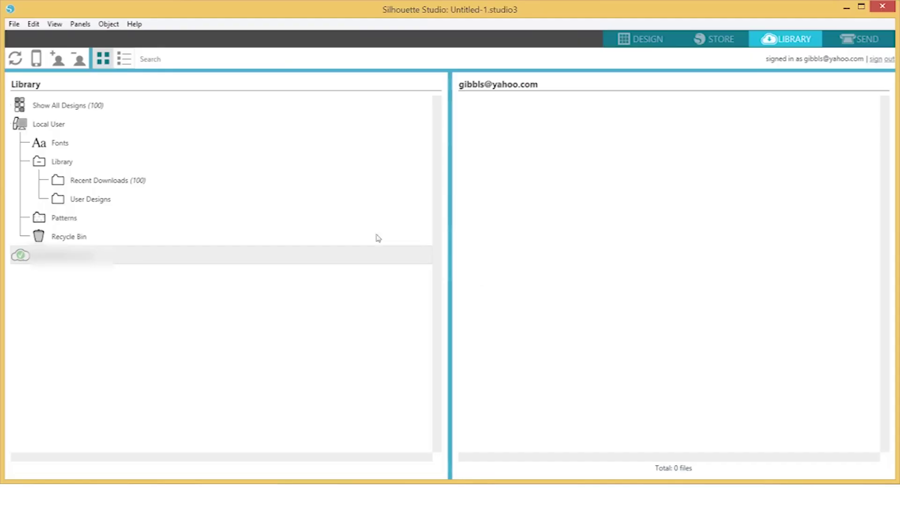
- Look through the designs in the local Recent Downloads folder and check the local Patterns folder
left_click(124, 182)
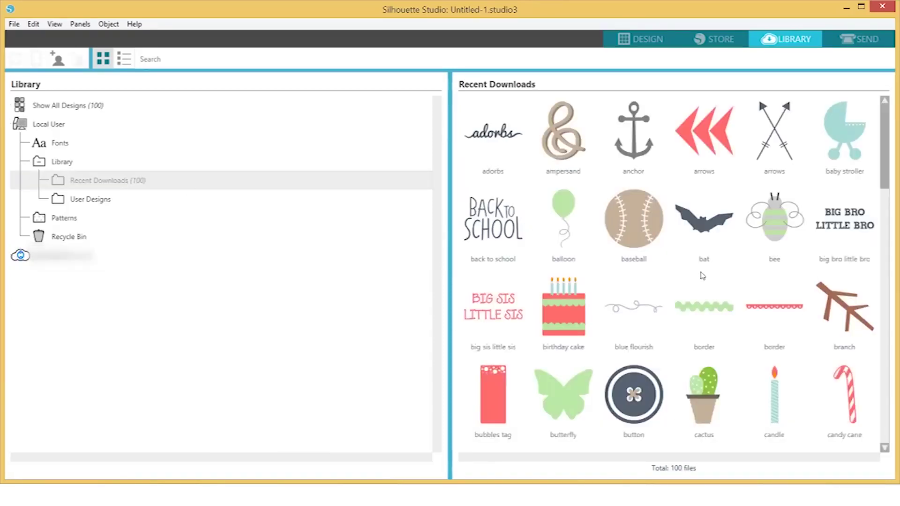
scroll(701, 275, "down", 3)
scroll(701, 275, "down", 3)
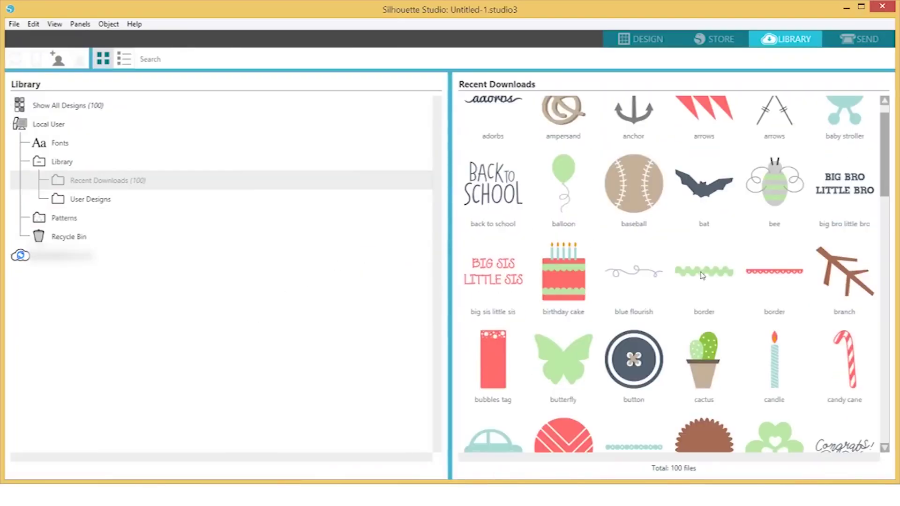
scroll(702, 276, "down", 5)
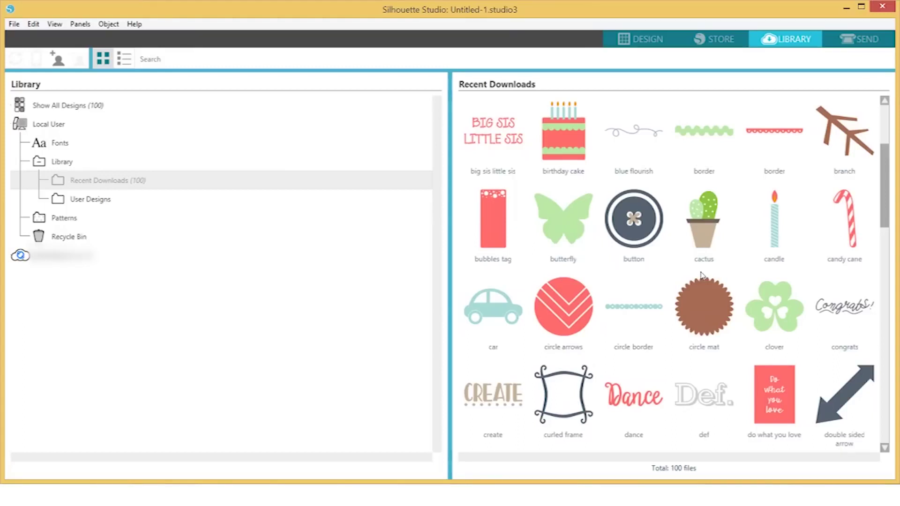
left_click(63, 218)
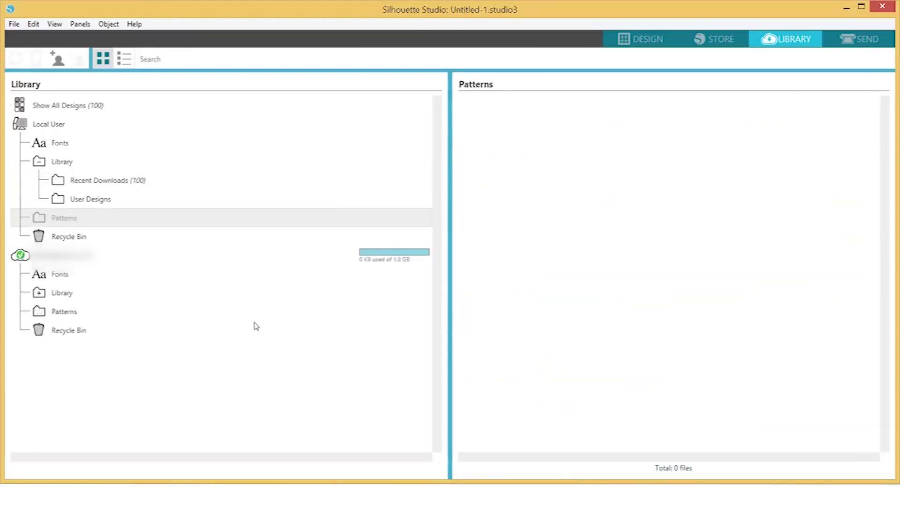
- Open the Design Store and sign in with the account e-mail and password
left_click(713, 46)
left_click(430, 271)
key("ctrl+v")
left_click(428, 311)
type("********")
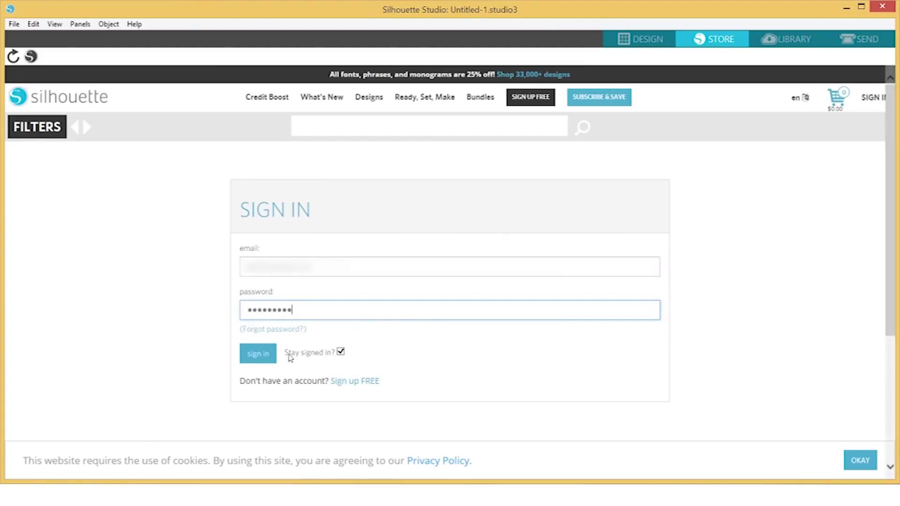
left_click(269, 356)
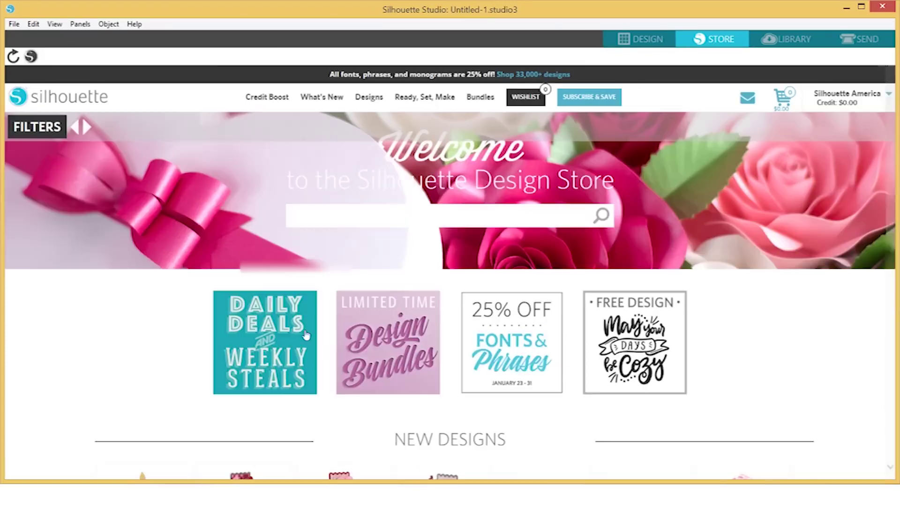
- Open the store's subscription page and apply the trial subscription code from the registration e-mail to the account
left_click(586, 107)
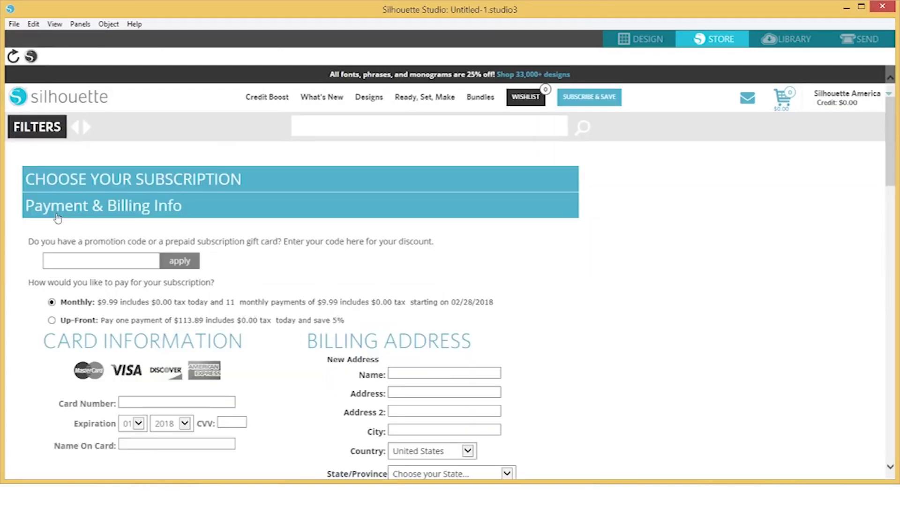
left_click(74, 262)
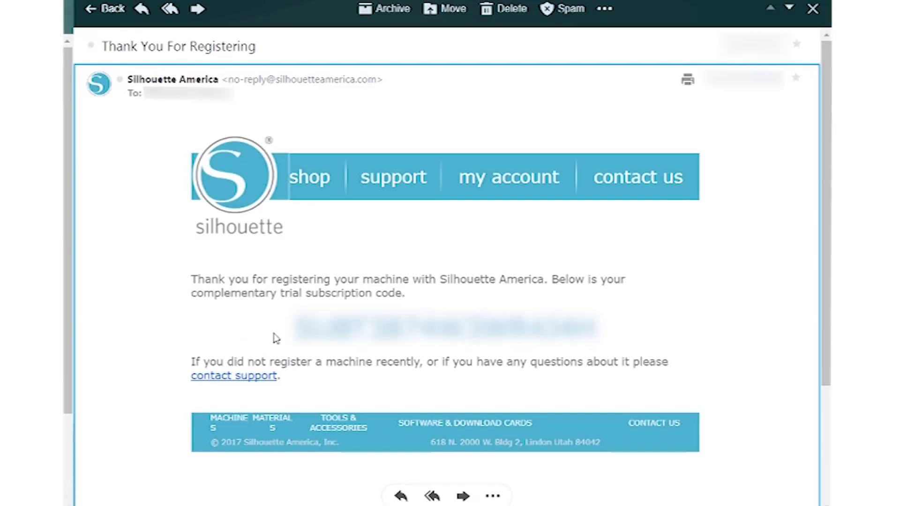
left_click_drag(293, 328, 606, 338)
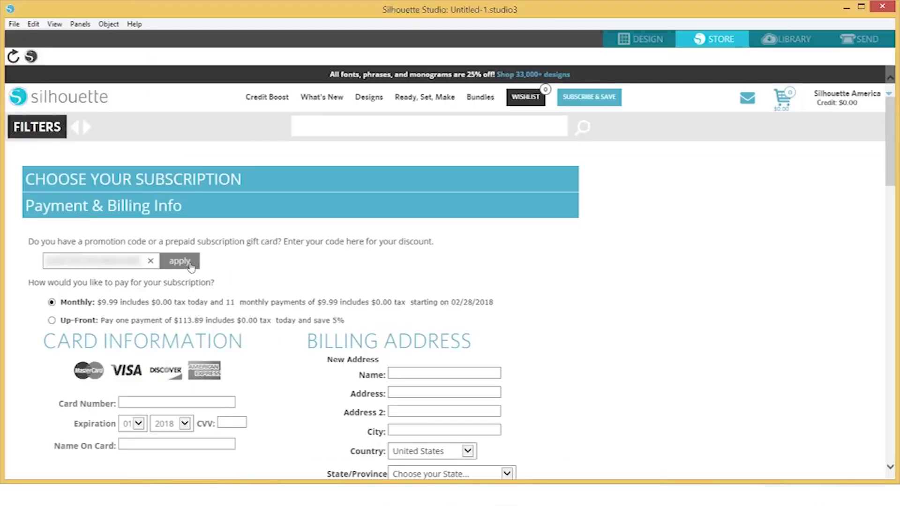
left_click(180, 261)
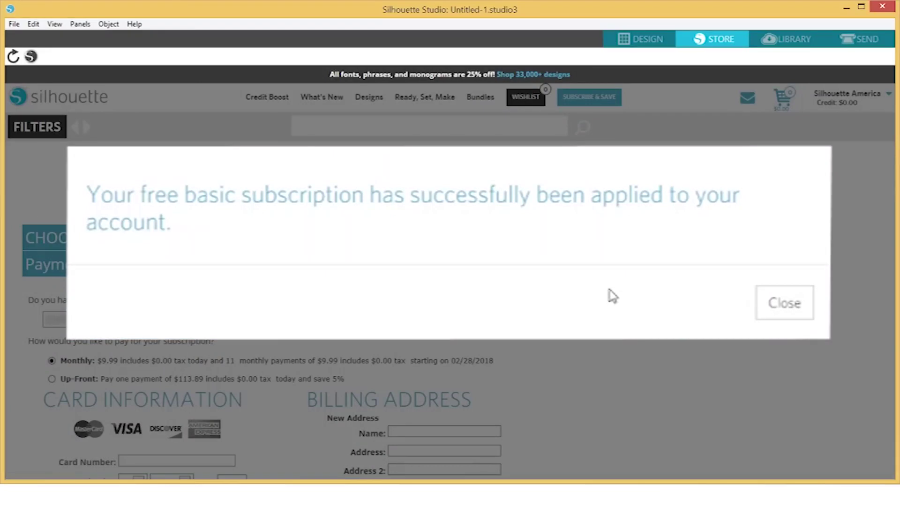
left_click(783, 303)
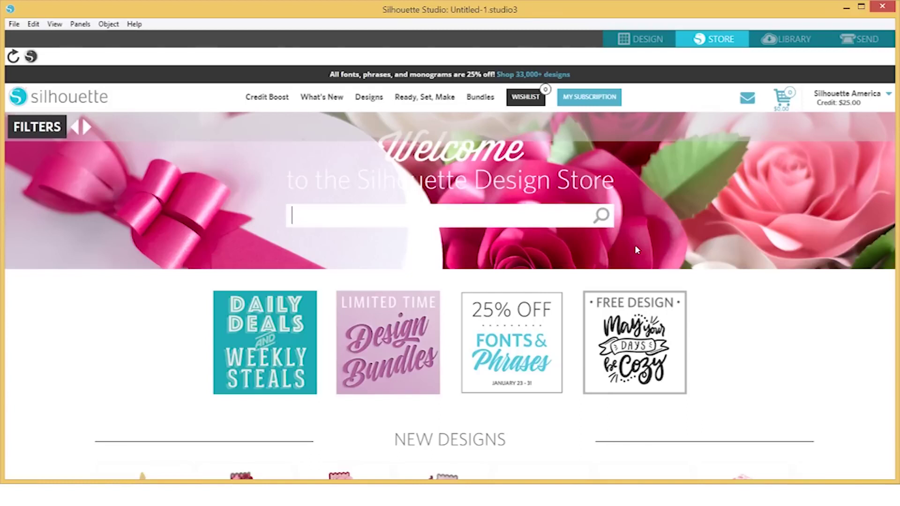
- Browse the new and trending designs in the store, view the Winter Bear design's details and return to the listing
middle_click(636, 246)
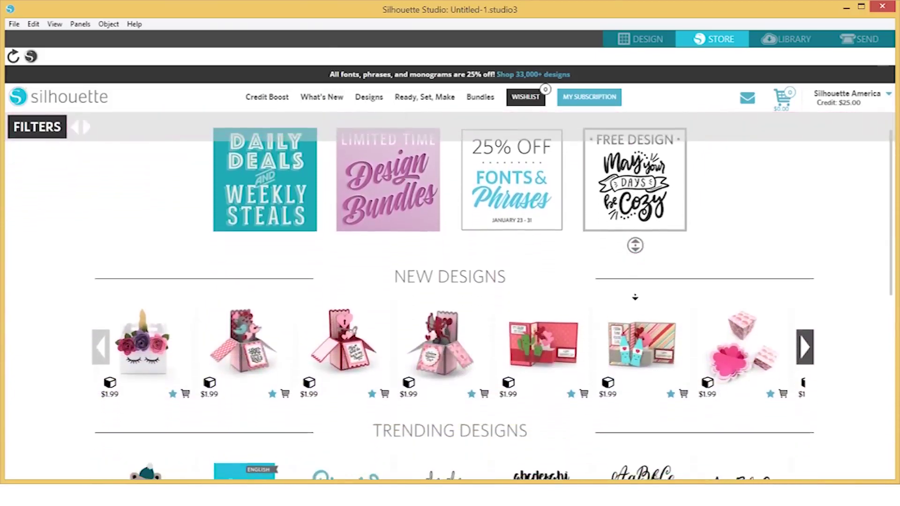
middle_click(635, 296)
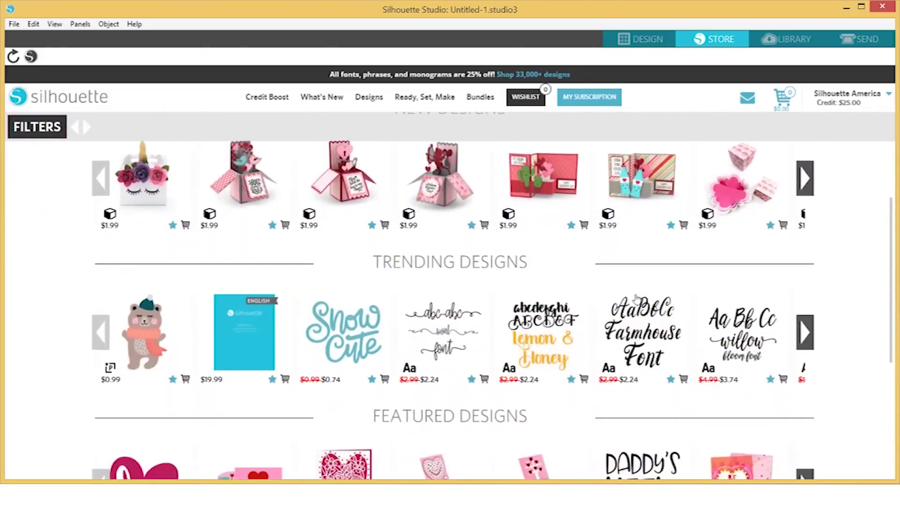
mouse_move(635, 300)
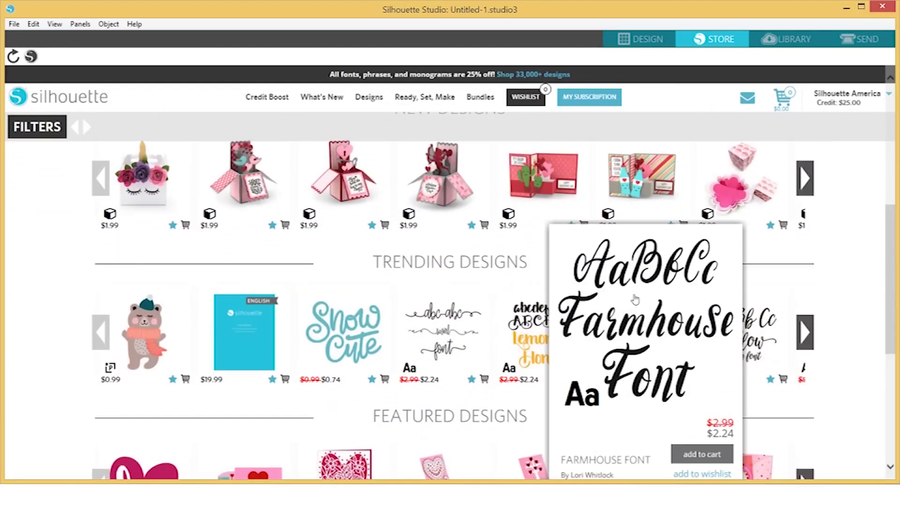
left_click(144, 332)
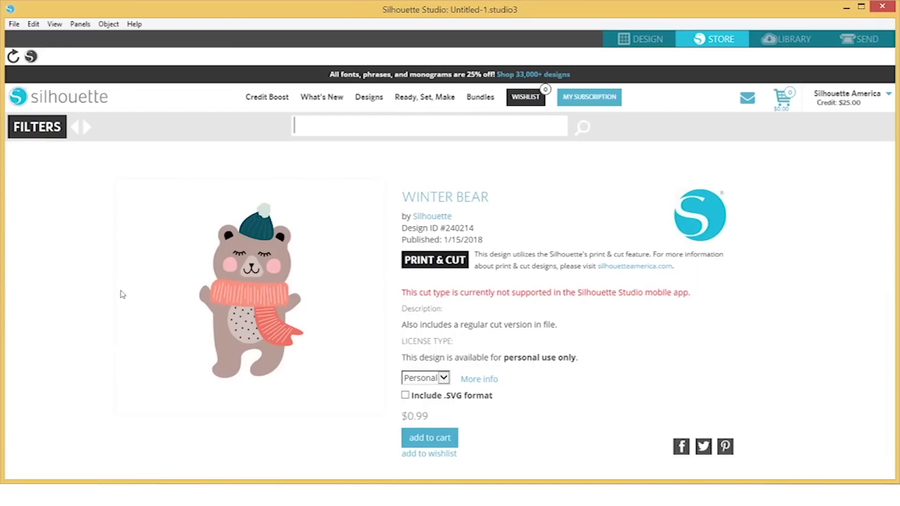
left_click(75, 127)
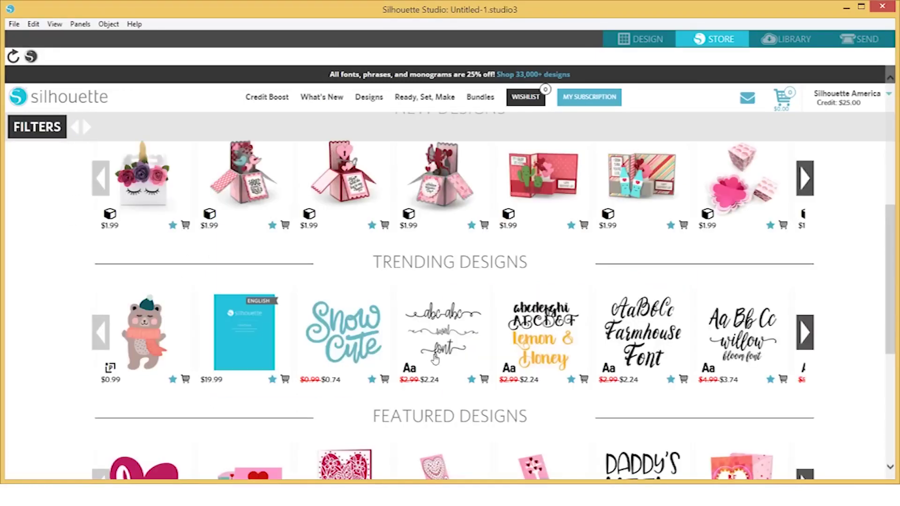
- Return to the store's home page search after browsing the listings and search the designs for "cupcake"
scroll(435, 360, "down", 3)
scroll(435, 360, "up", 10)
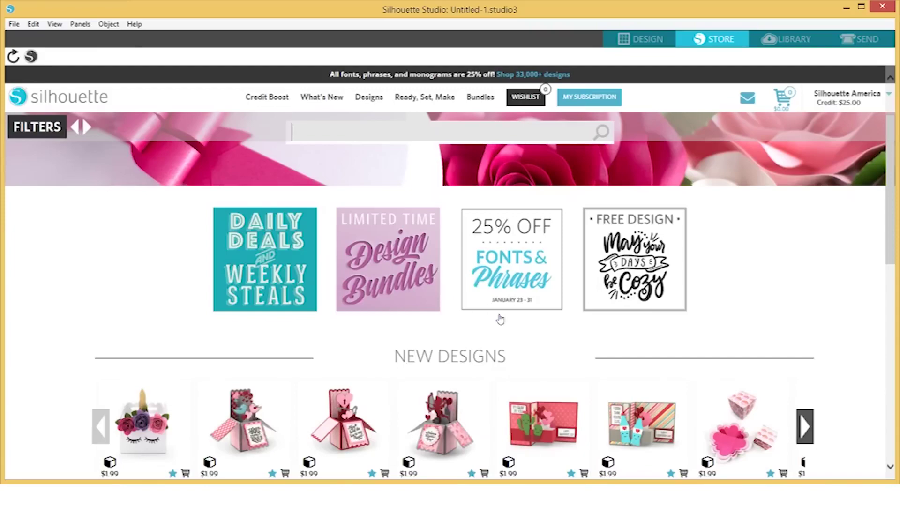
scroll(500, 319, "up", 2)
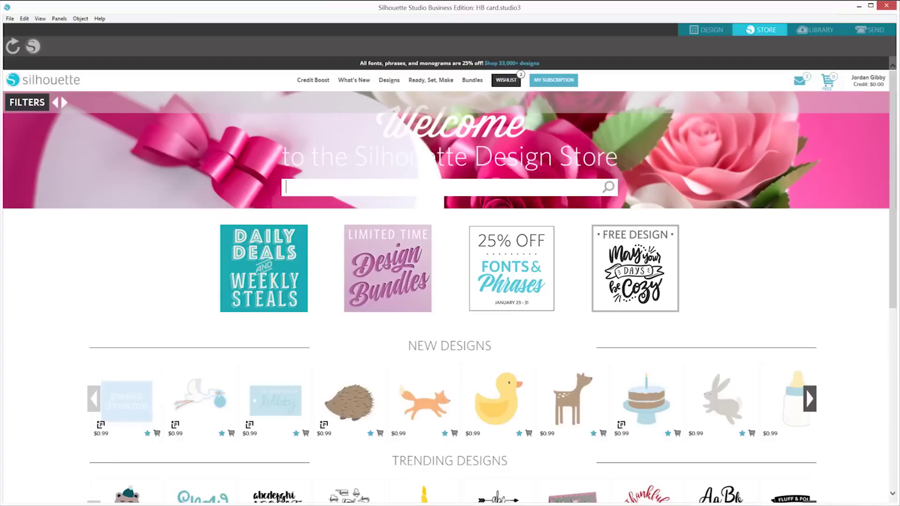
type("cupcake")
key("Return")
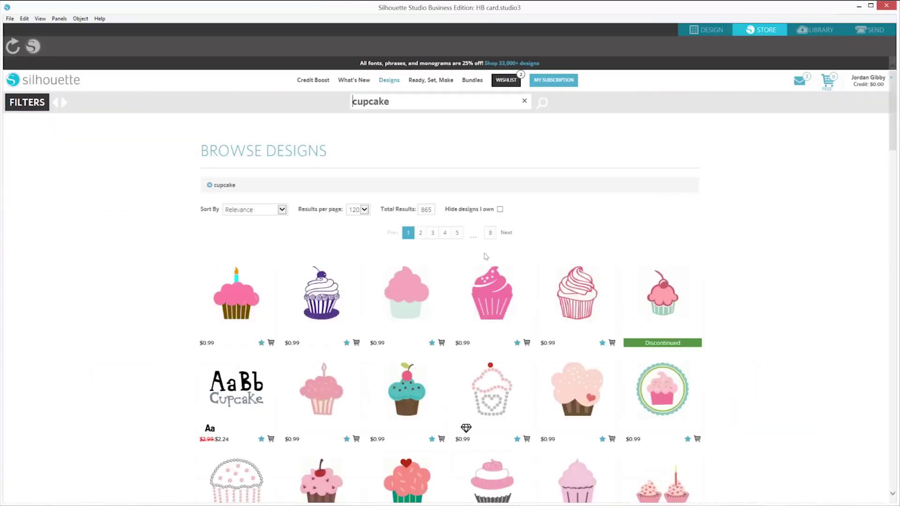
- Open the details of the pink Cupcake design with a single candle and add the design to the cart
mouse_move(327, 399)
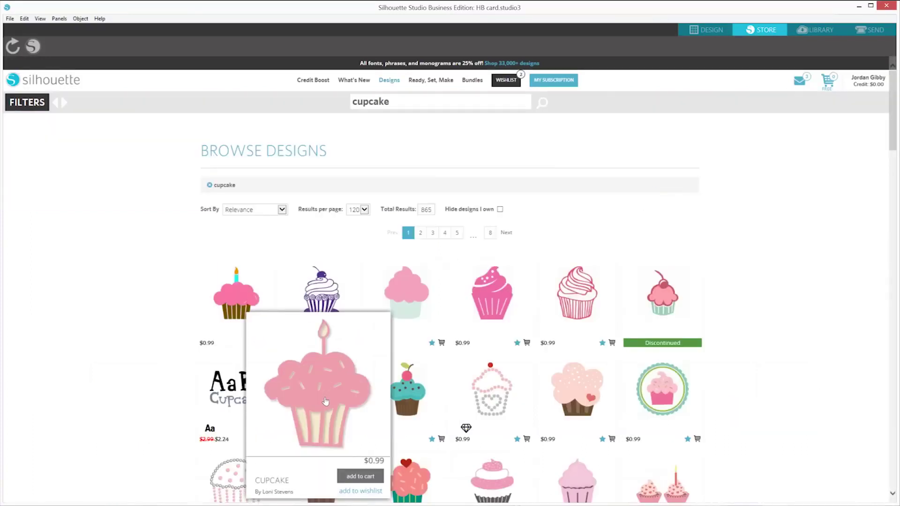
left_click(327, 401)
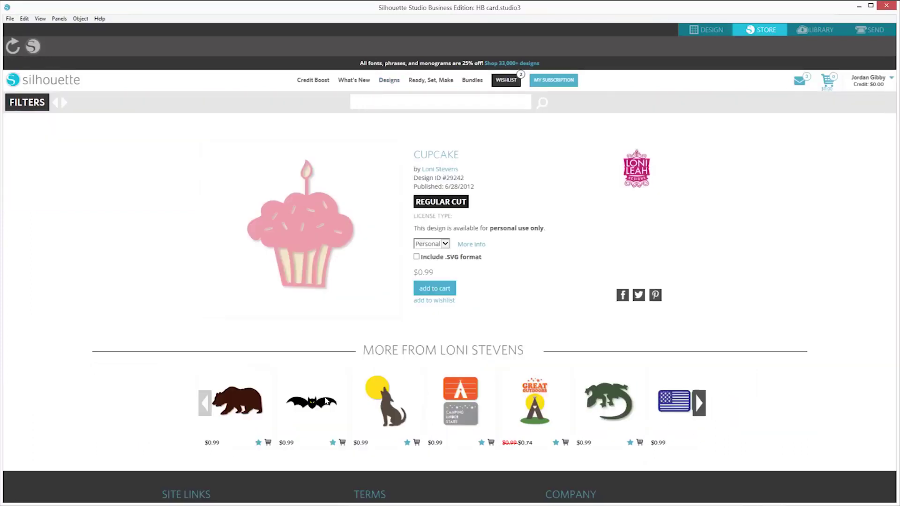
left_click(434, 289)
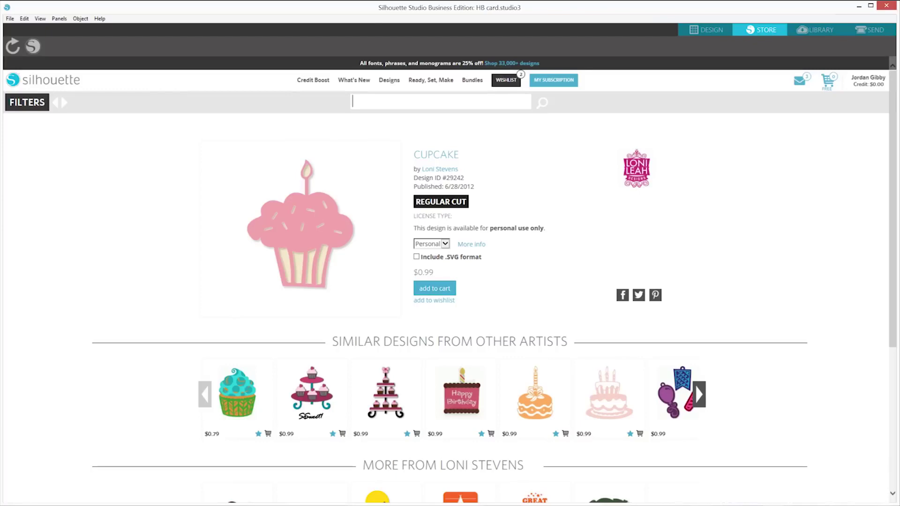